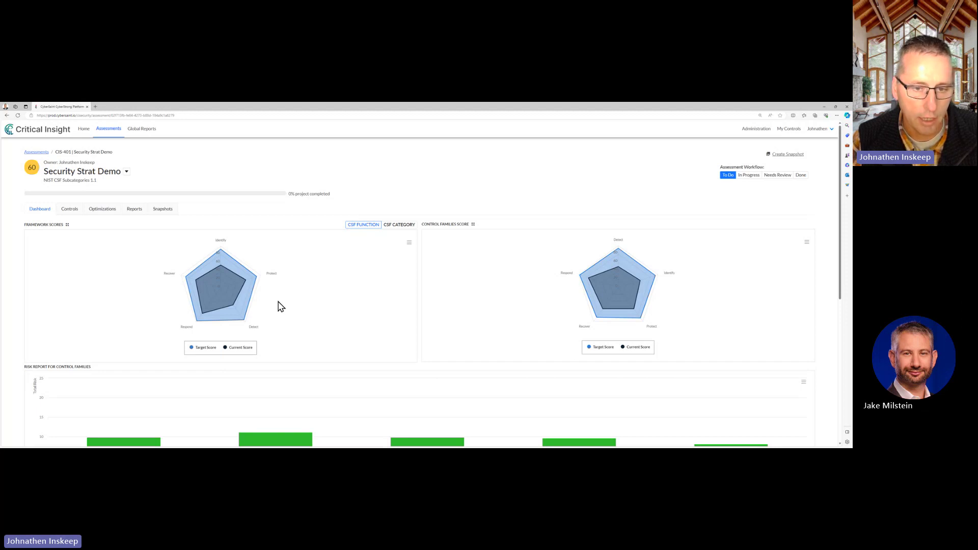
- Show the framework scores by CSF category and review the dashboard's risk and data protection charts
click(396, 227)
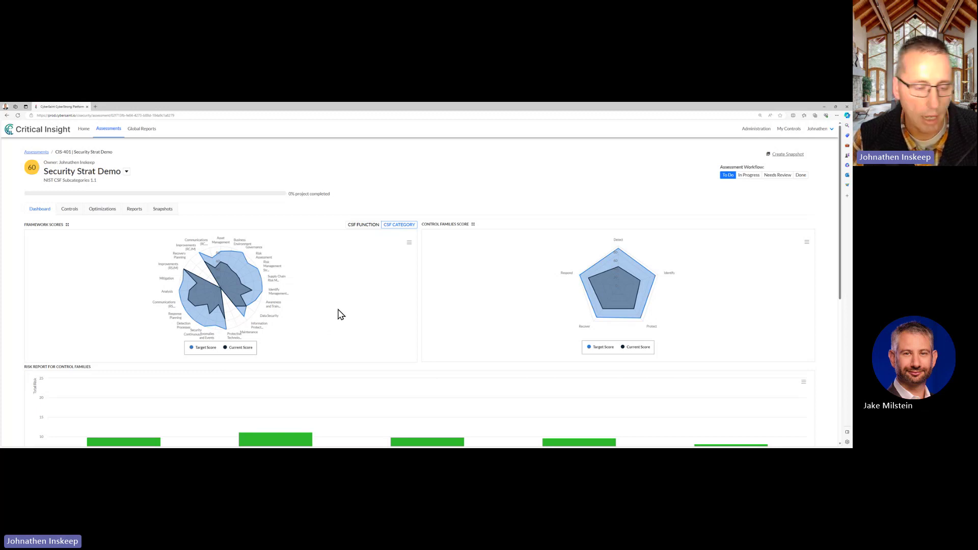
scroll(368, 314, down, 2)
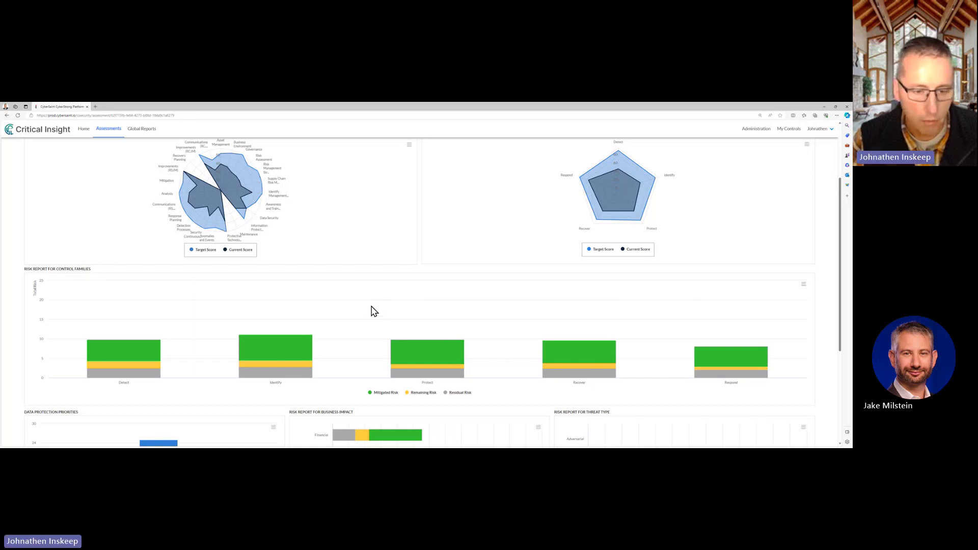
scroll(373, 311, down, 1)
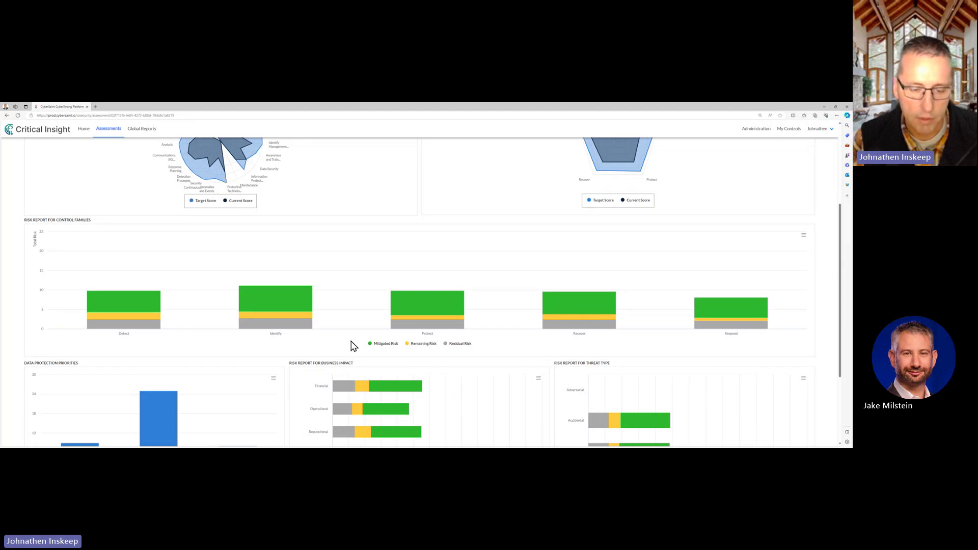
mouse_move(307, 300)
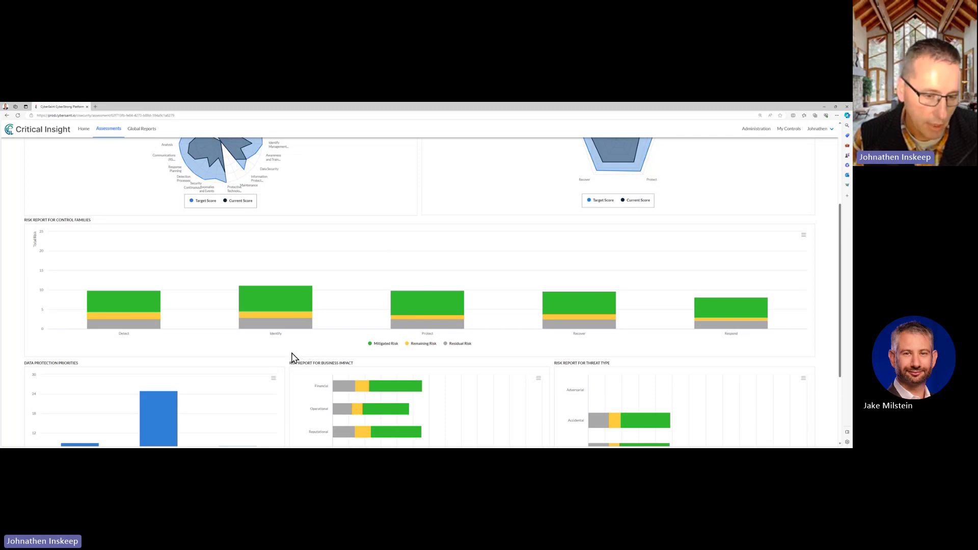
scroll(294, 353, down, 1)
scroll(293, 343, down, 1)
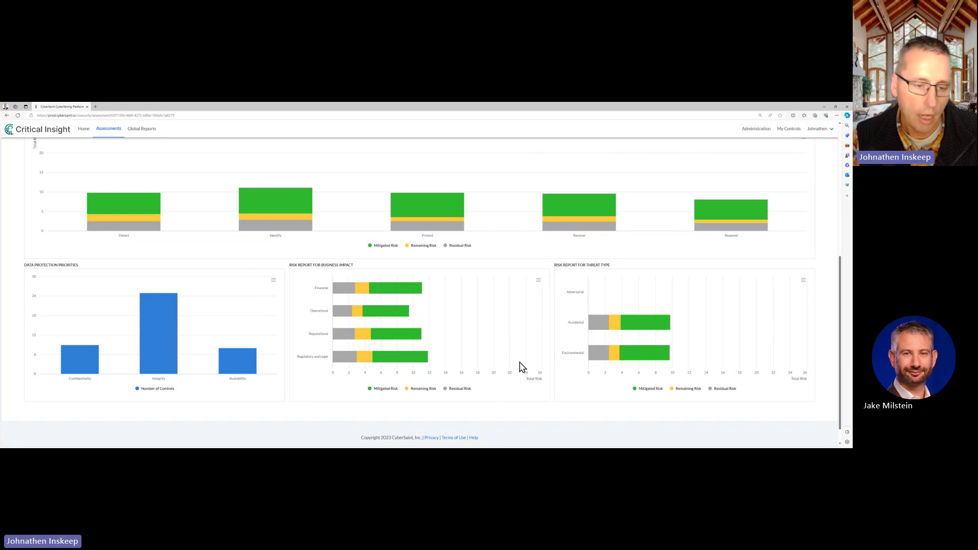
scroll(530, 362, up, 5)
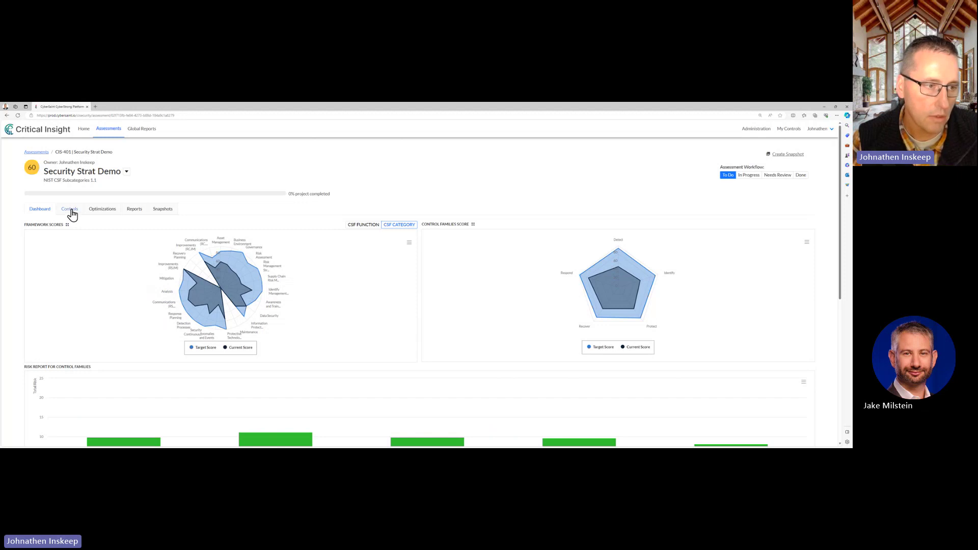
- Open the DE.AE-1 Network Baseline control, clear its current score and set it to Partially
click(71, 211)
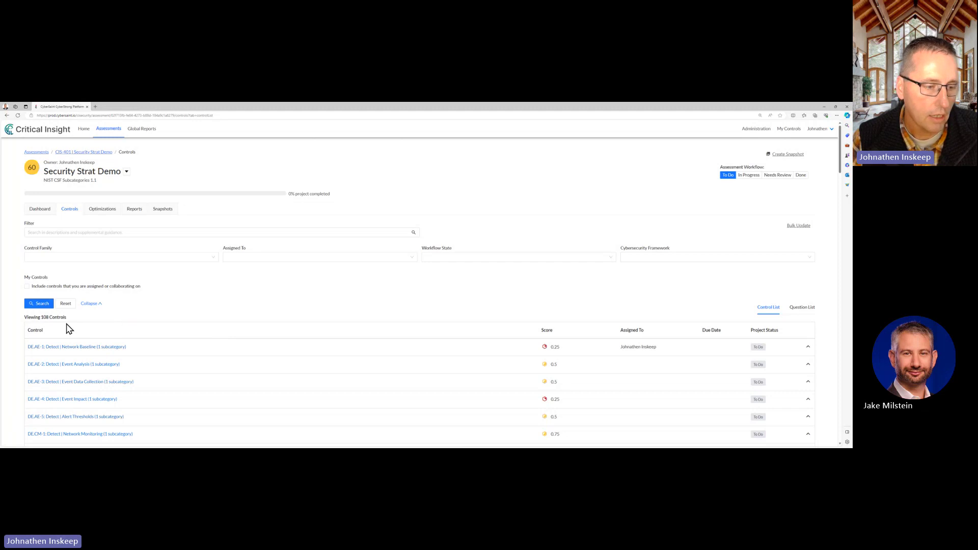
scroll(314, 344, down, 3)
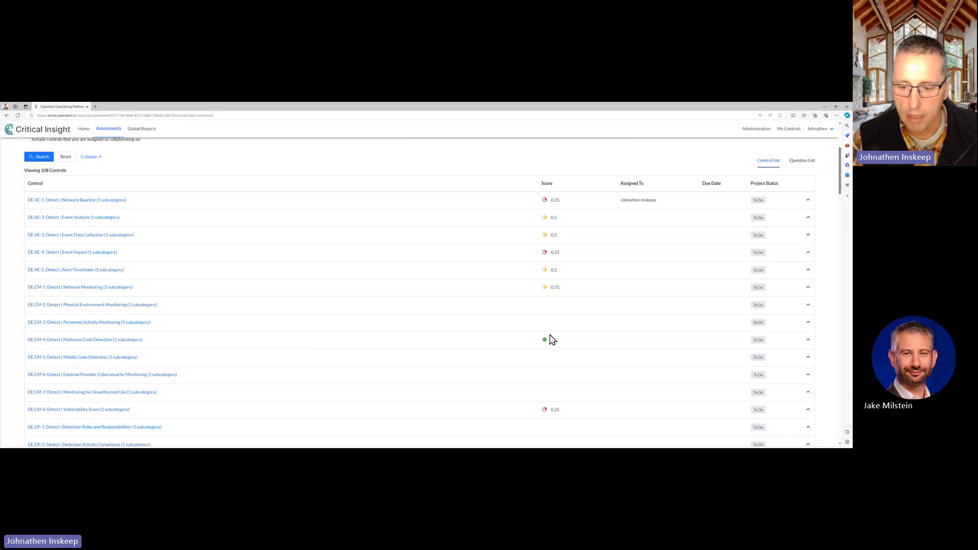
click(79, 201)
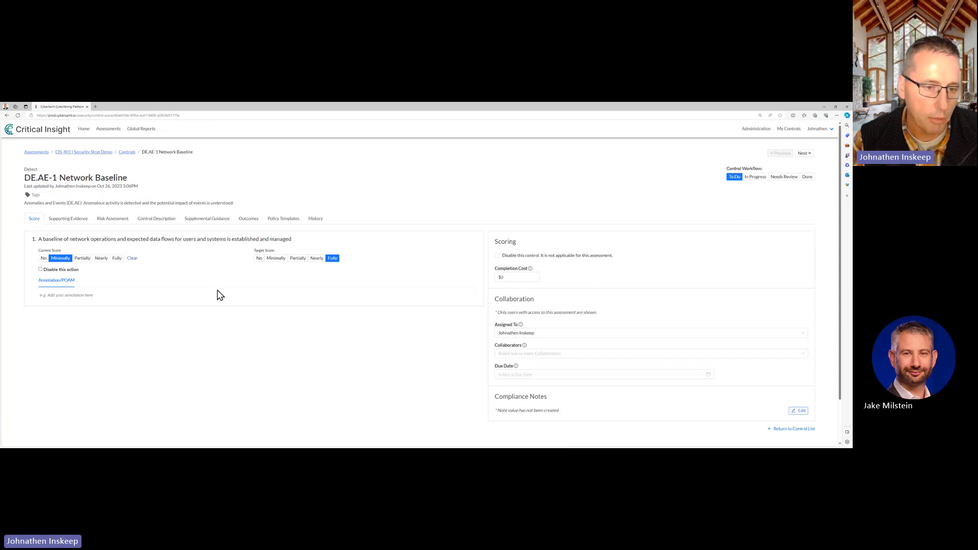
click(134, 264)
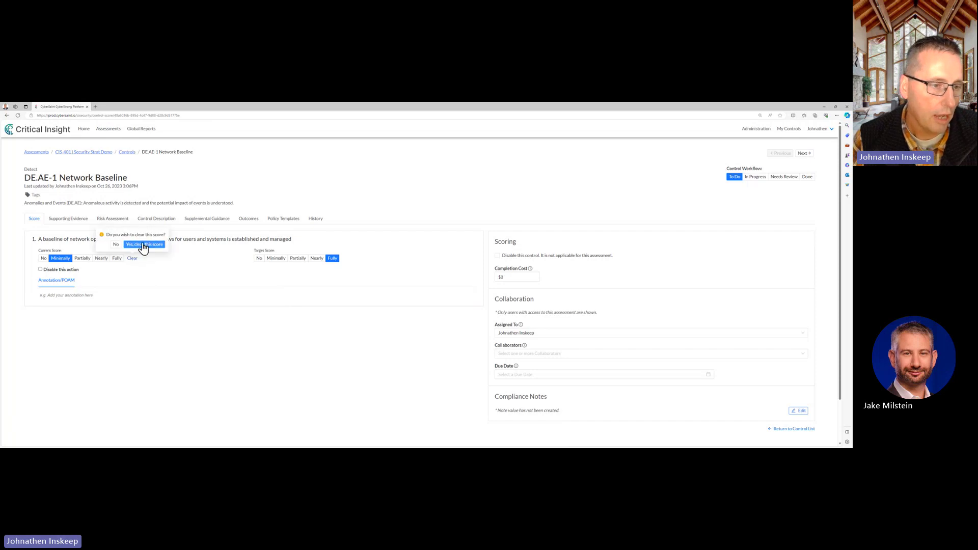
click(146, 252)
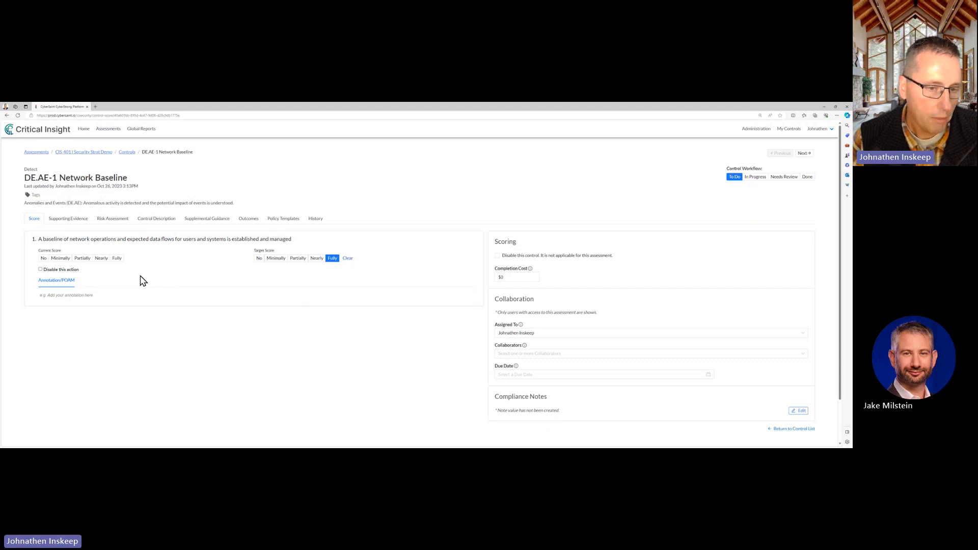
click(83, 258)
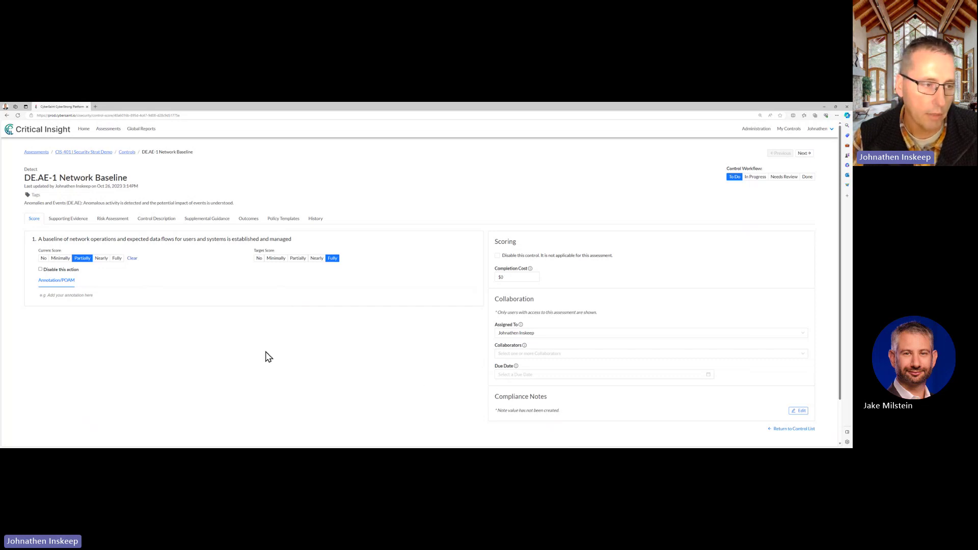
- Check the control's supporting evidence and its risk assessment ratings
click(79, 223)
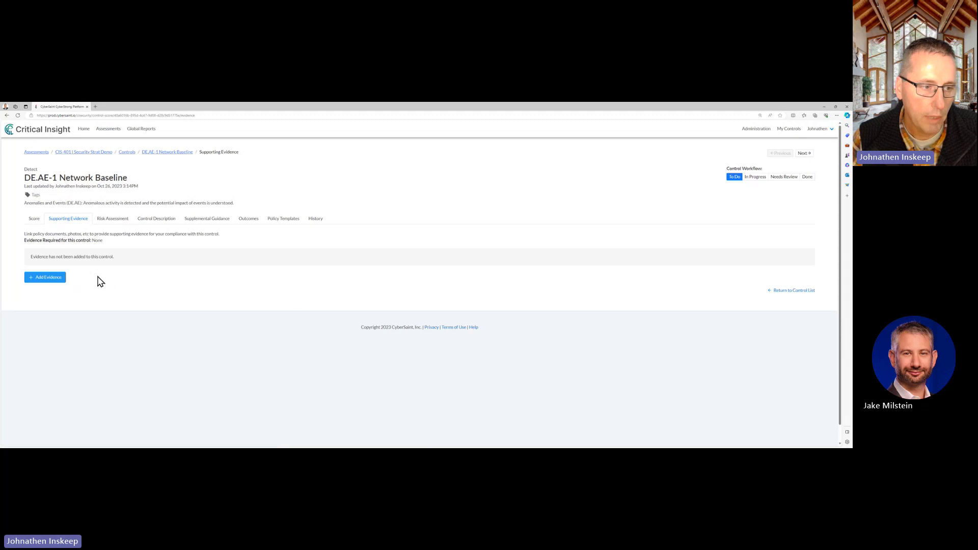
click(121, 222)
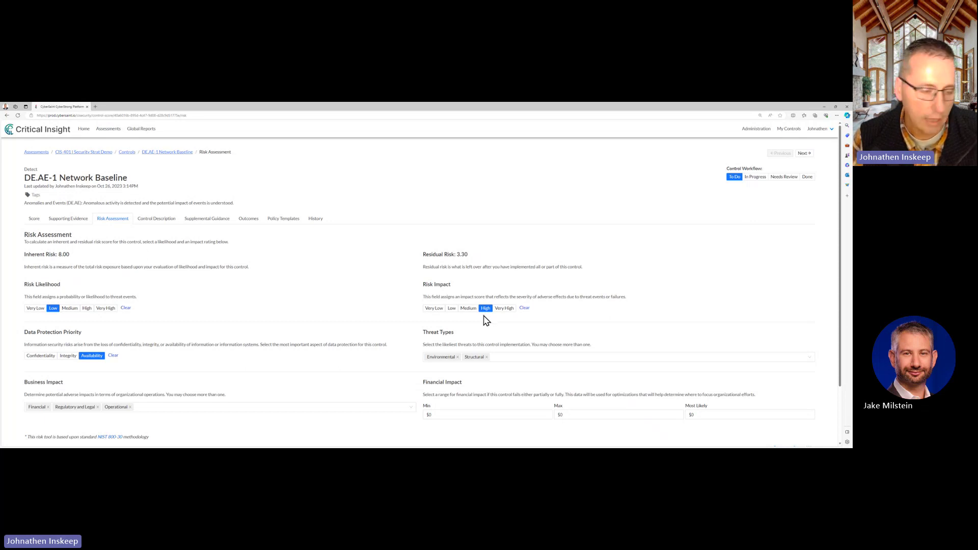
scroll(306, 326, down, 1)
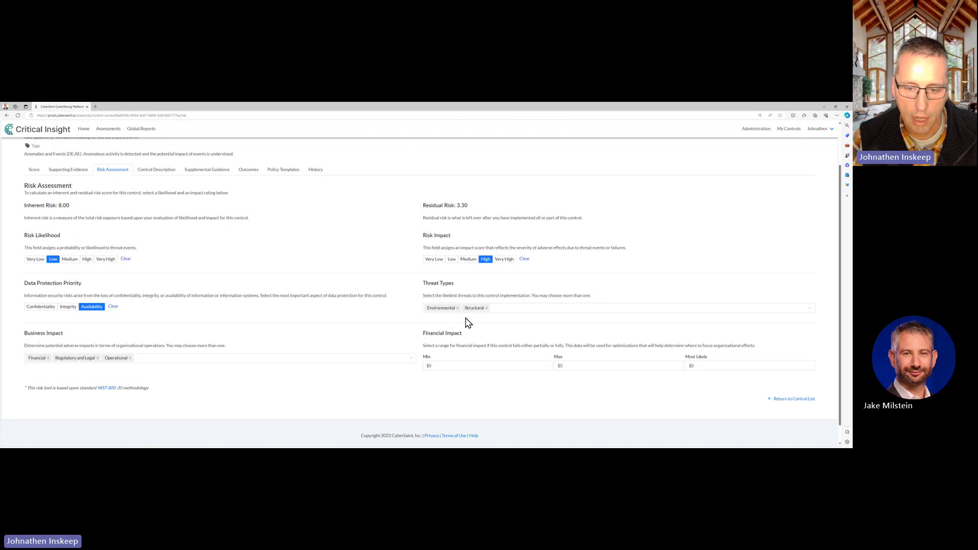
- Add Accidental to the control's threat types and remove it again
click(505, 309)
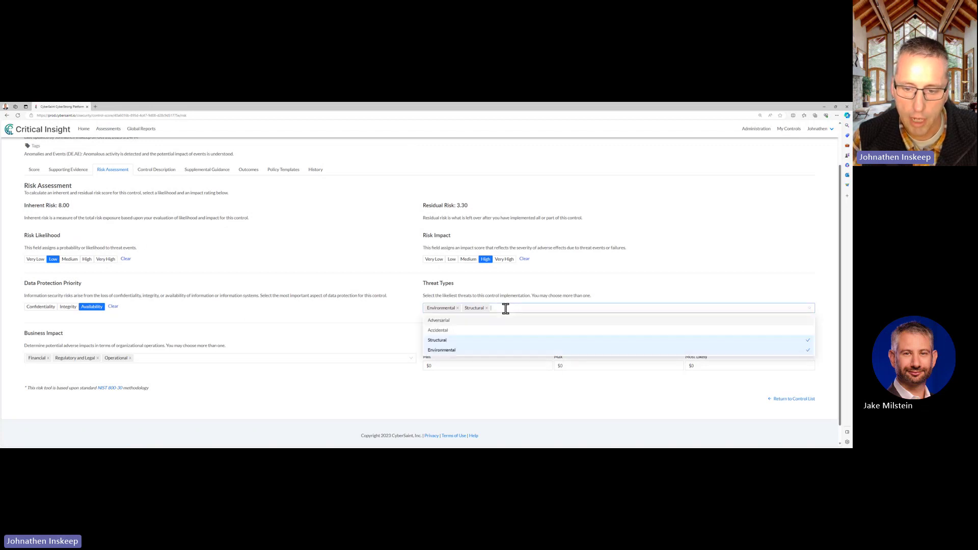
click(481, 331)
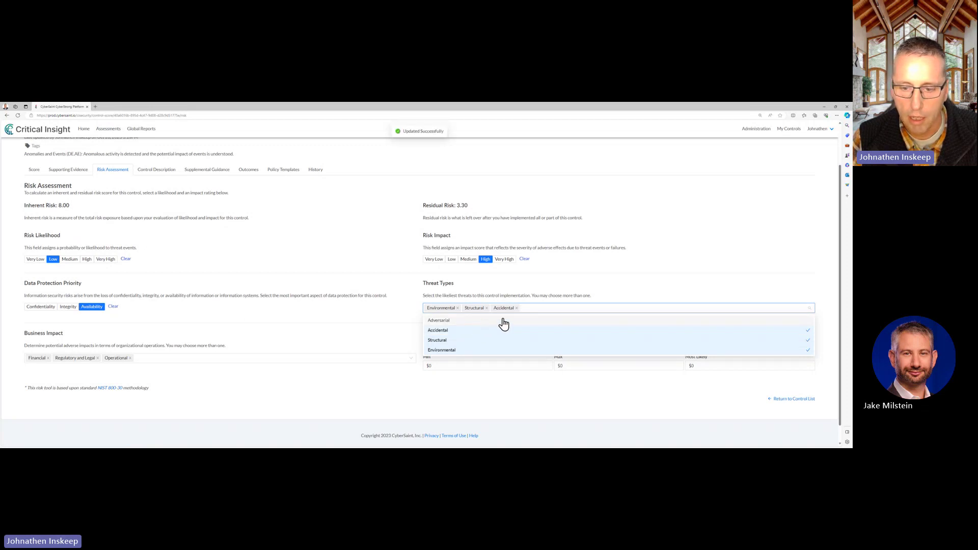
click(516, 309)
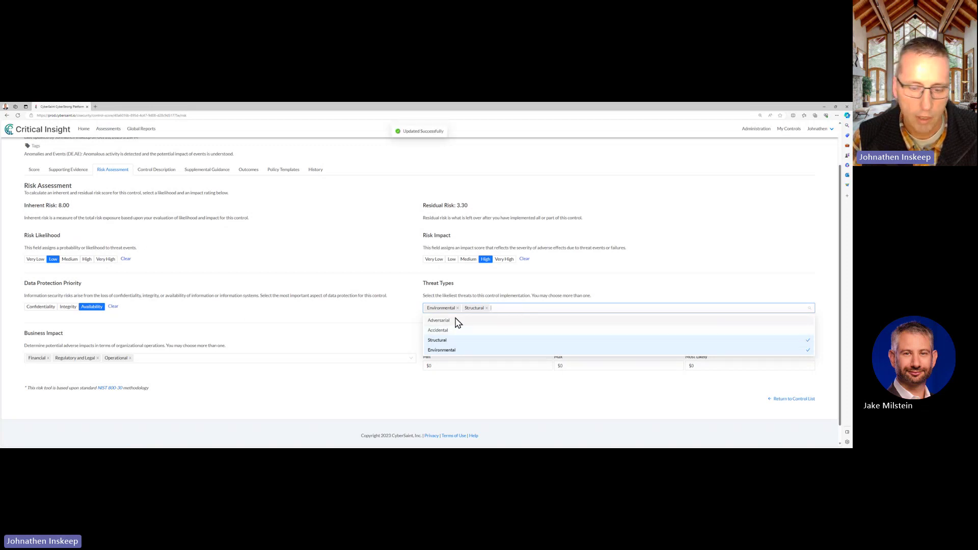
click(264, 338)
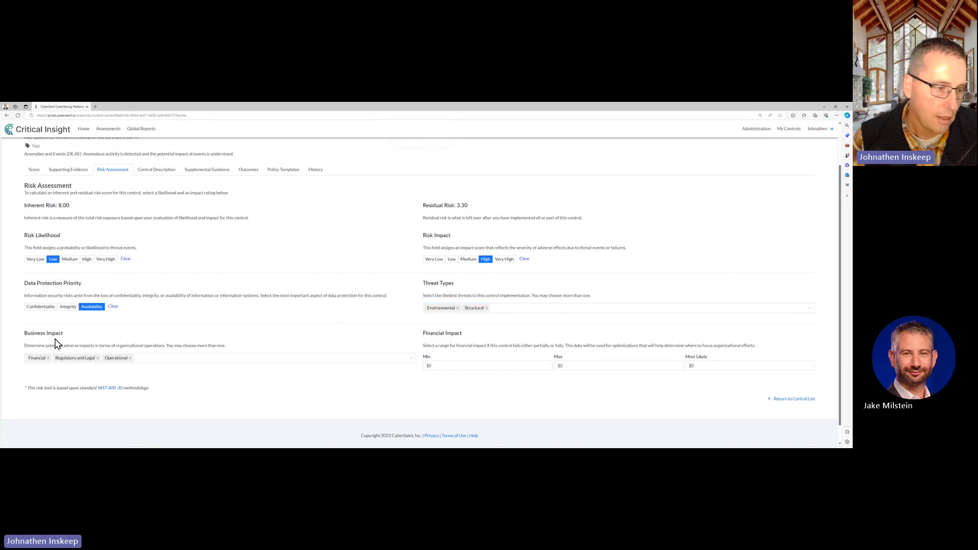
- Add Reputational to the business impacts in the control's risk assessment
click(157, 358)
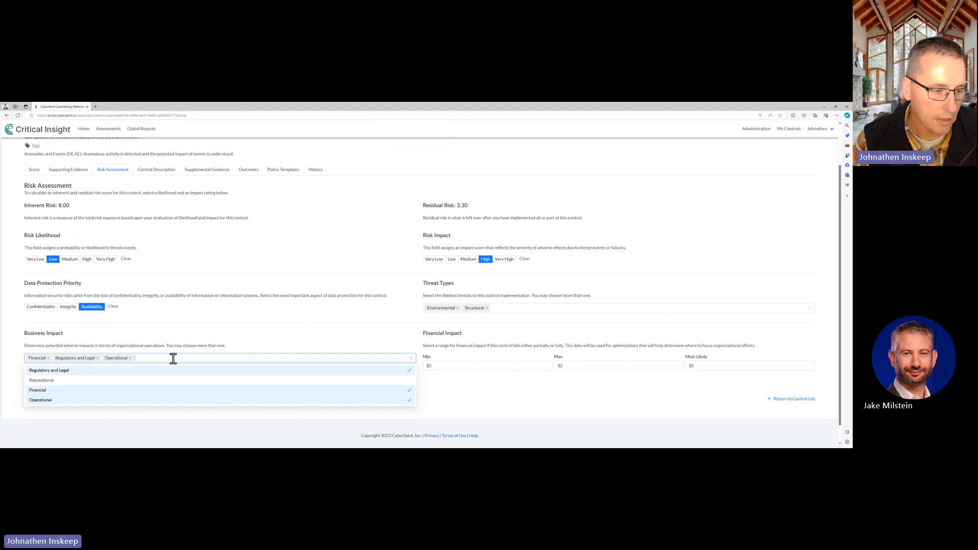
click(54, 382)
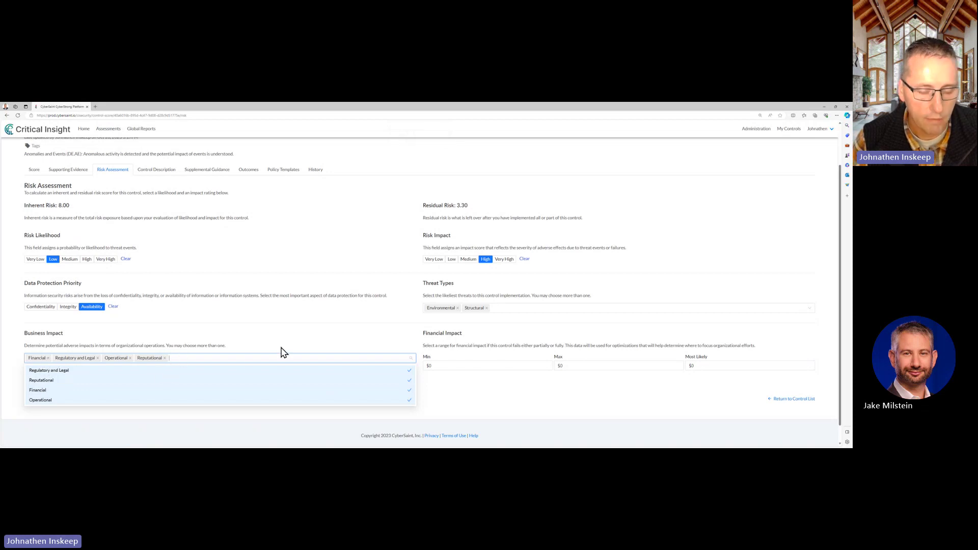
click(297, 347)
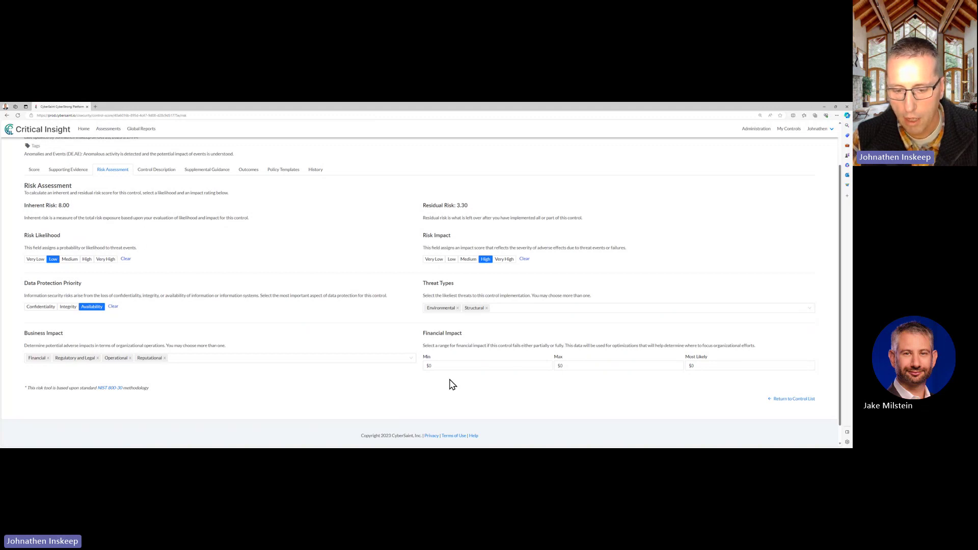
click(699, 367)
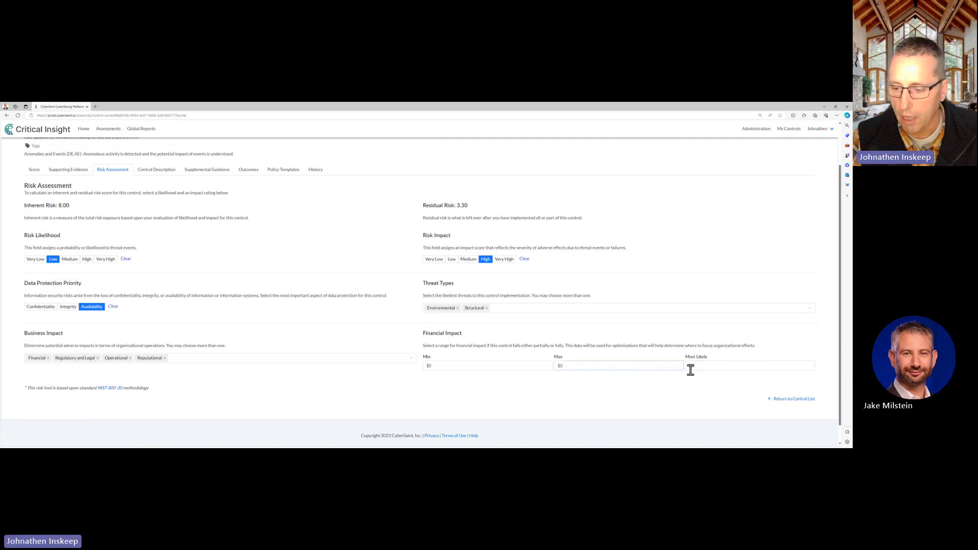
click(709, 366)
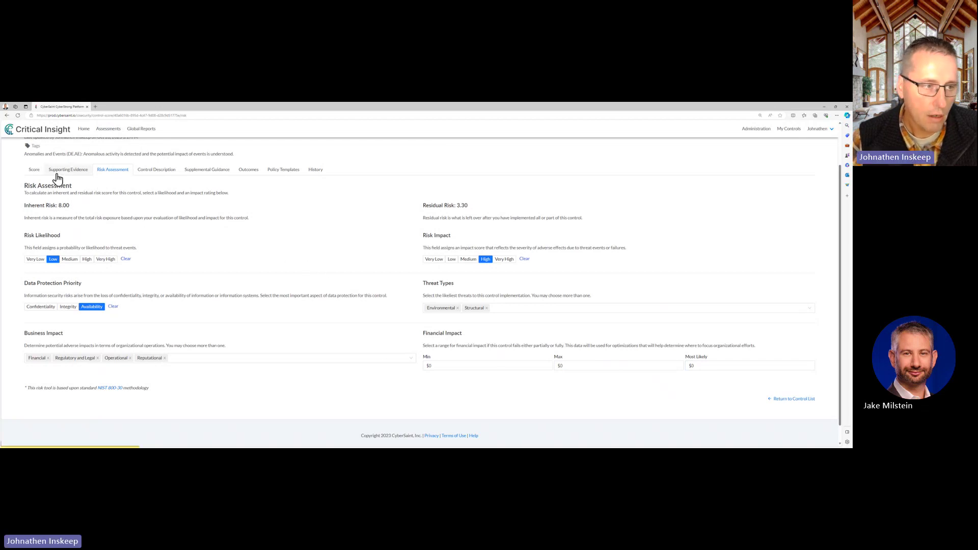
- Review the control's score, control description, supplemental guidance and outcomes
click(34, 170)
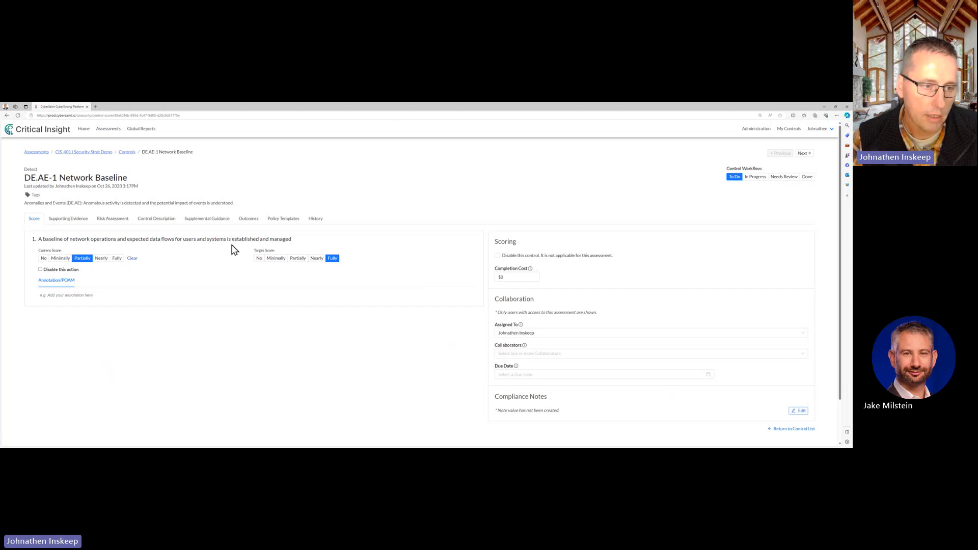
click(165, 224)
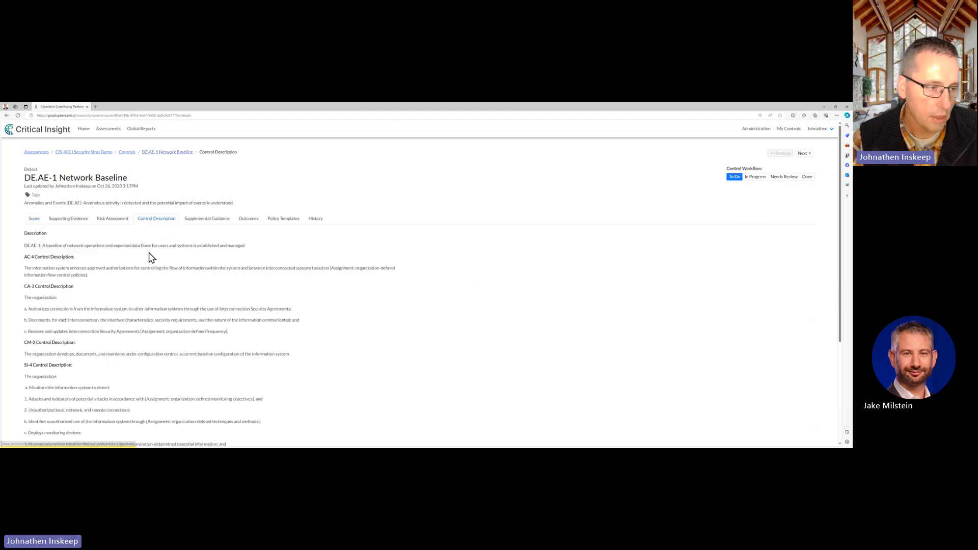
scroll(151, 258, down, 1)
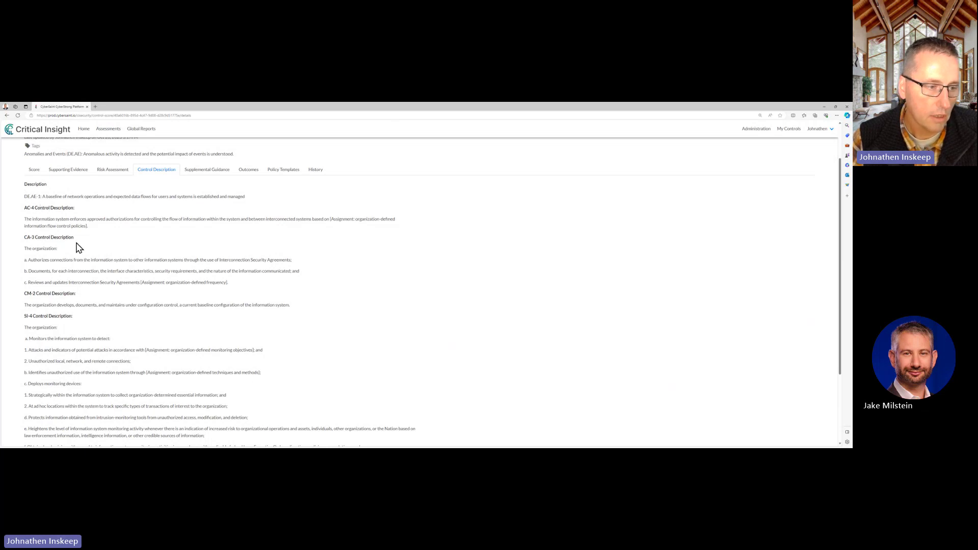
click(201, 173)
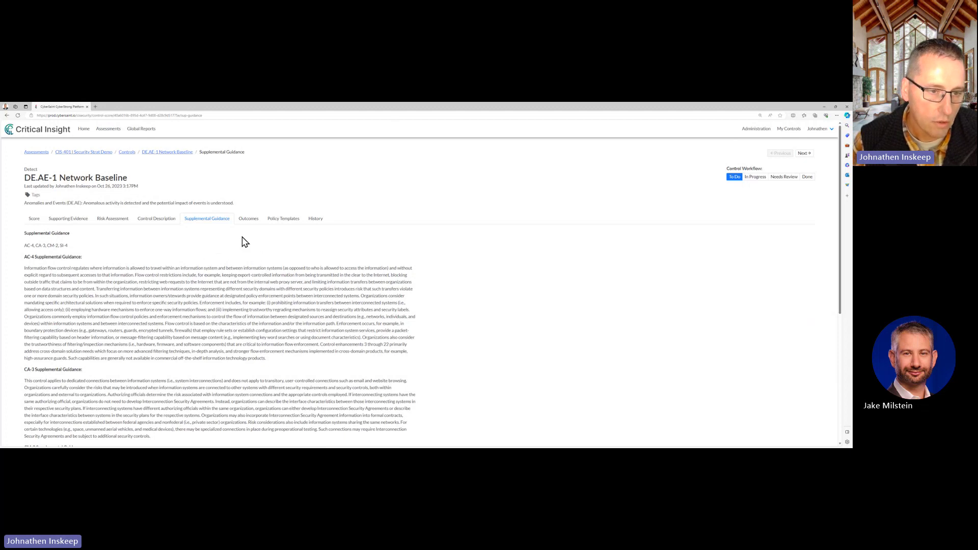
click(249, 219)
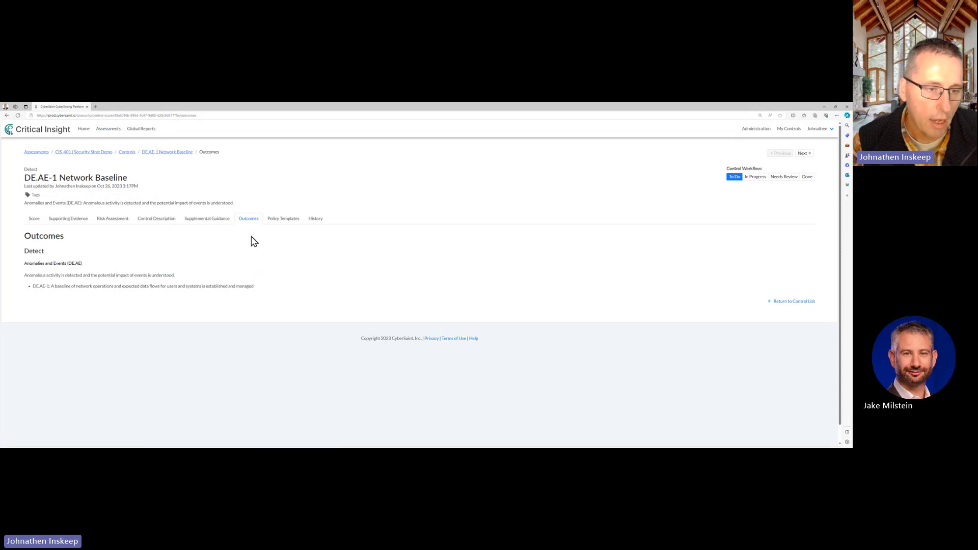
- Expand all NIST CSF policy templates for the control and browse the policies listed under Identify
click(288, 222)
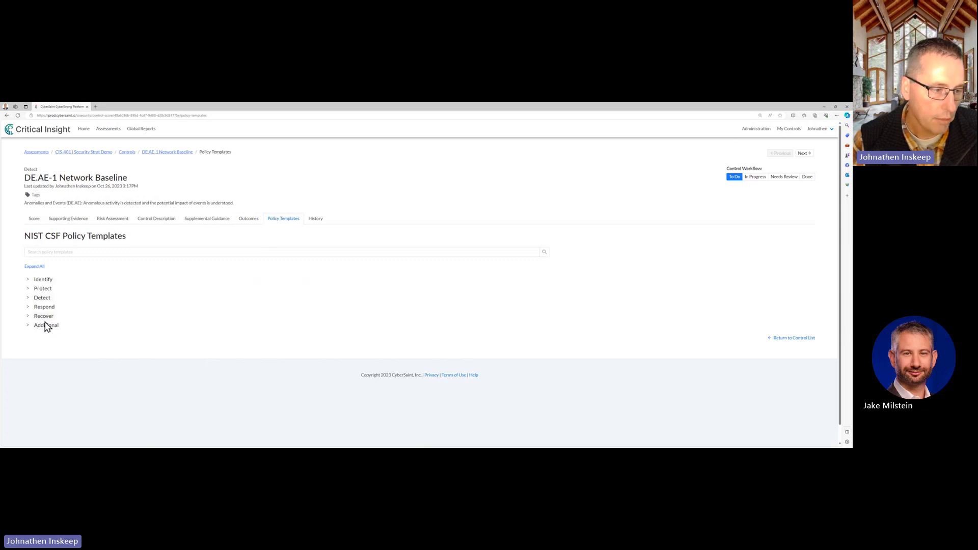
click(35, 267)
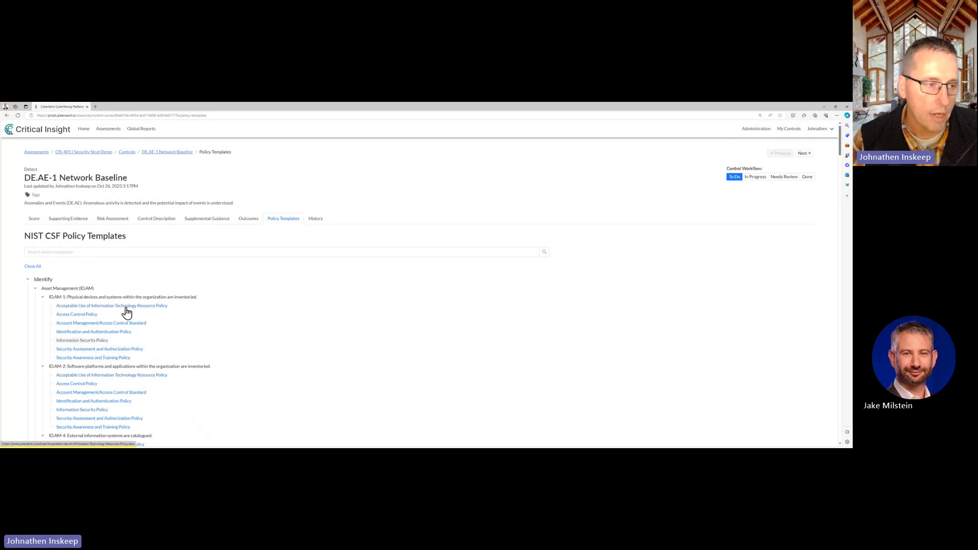
click(142, 254)
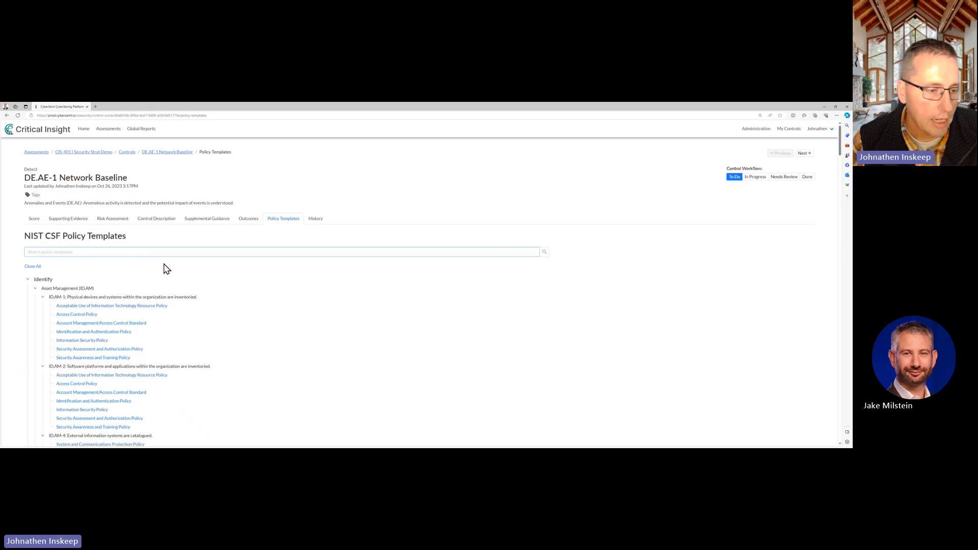
click(195, 283)
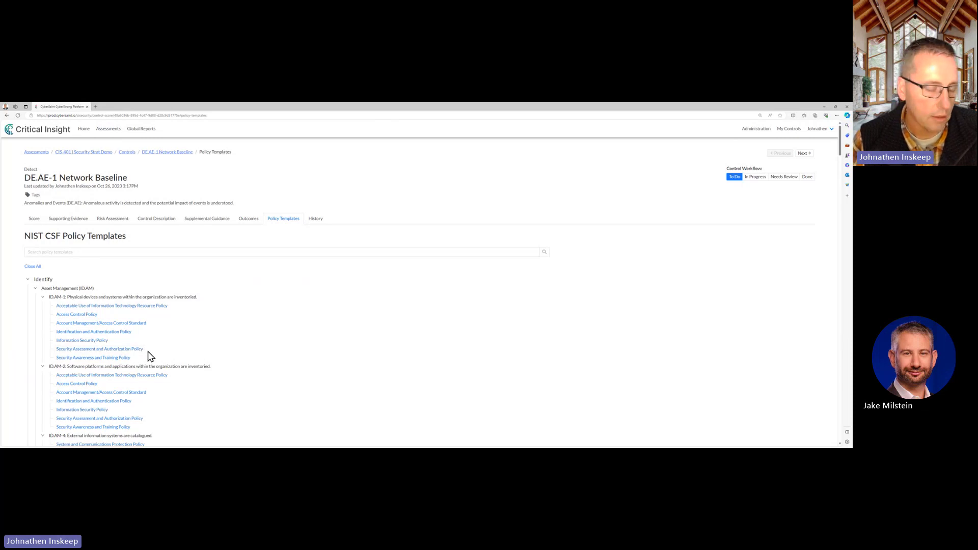
scroll(178, 328, down, 3)
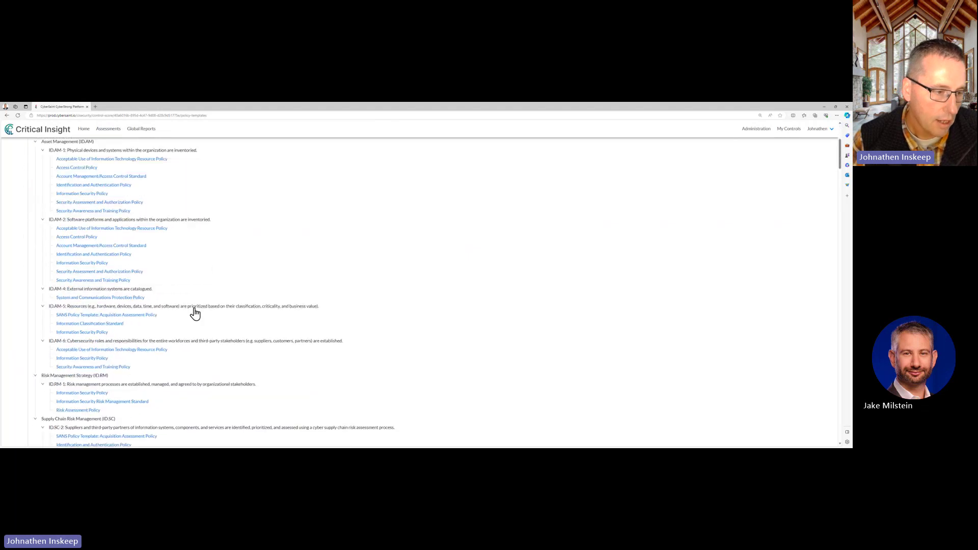
scroll(137, 301, down, 2)
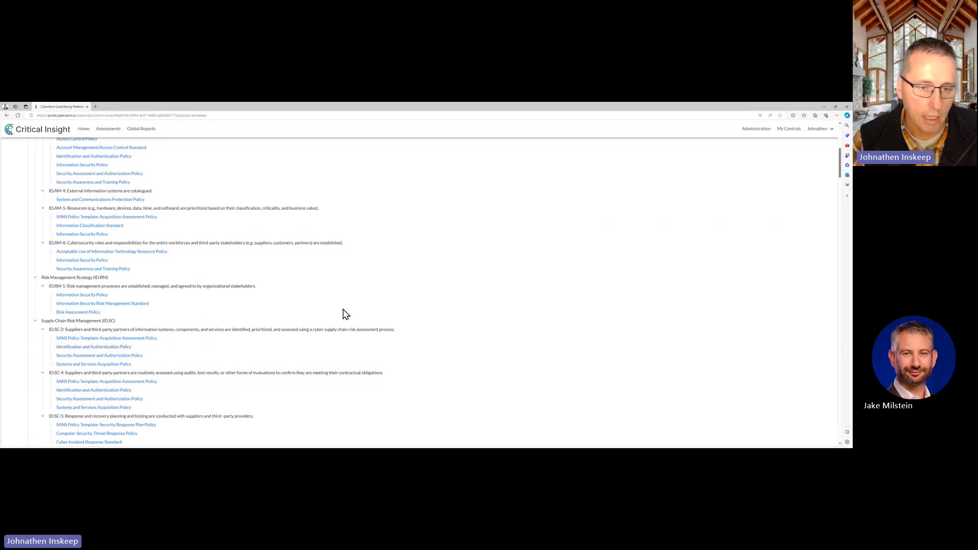
- Review the change history of the DE.AE-1 Network Baseline control and return to the assessment's list of controls
scroll(339, 317, up, 5)
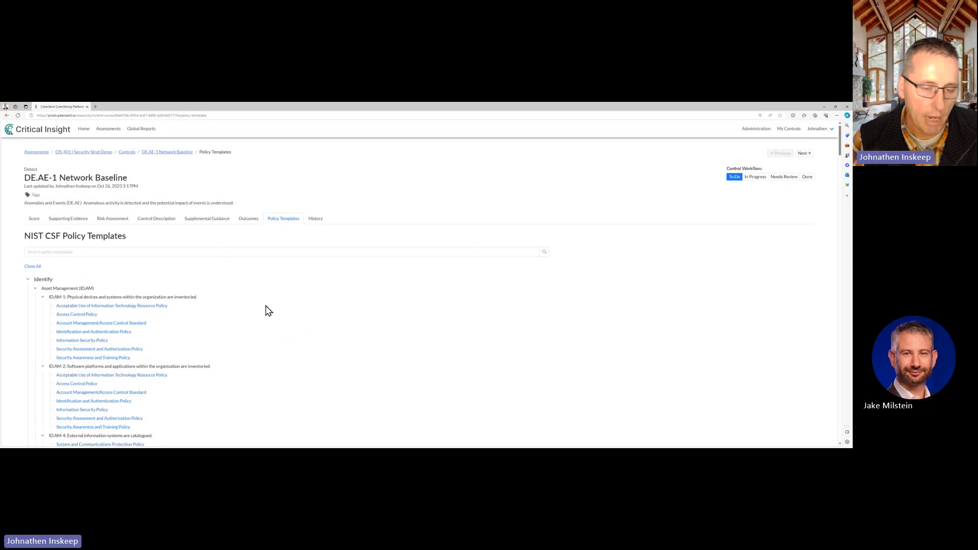
click(316, 220)
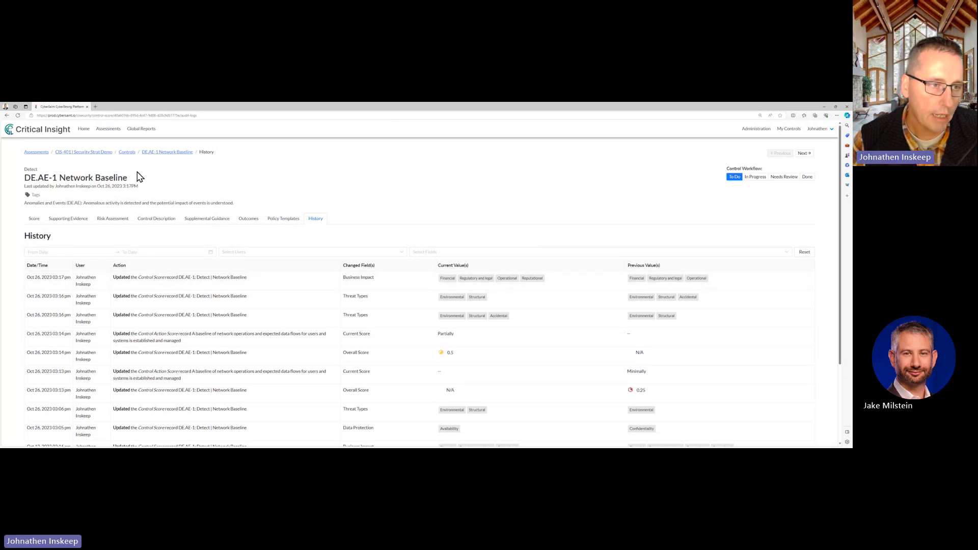
click(127, 153)
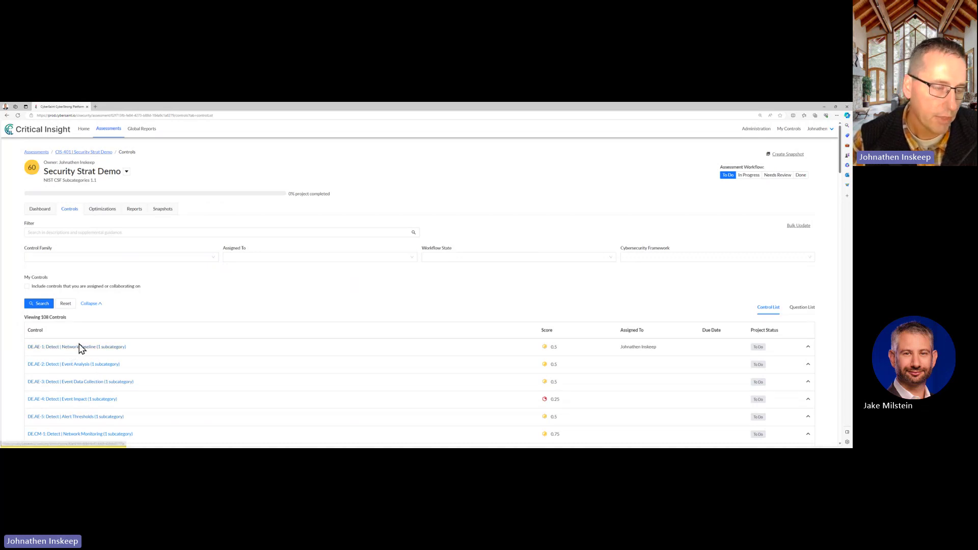
- Examine the controls suggested for reaching the High target in the assessment's Score Simulator optimizations
click(106, 214)
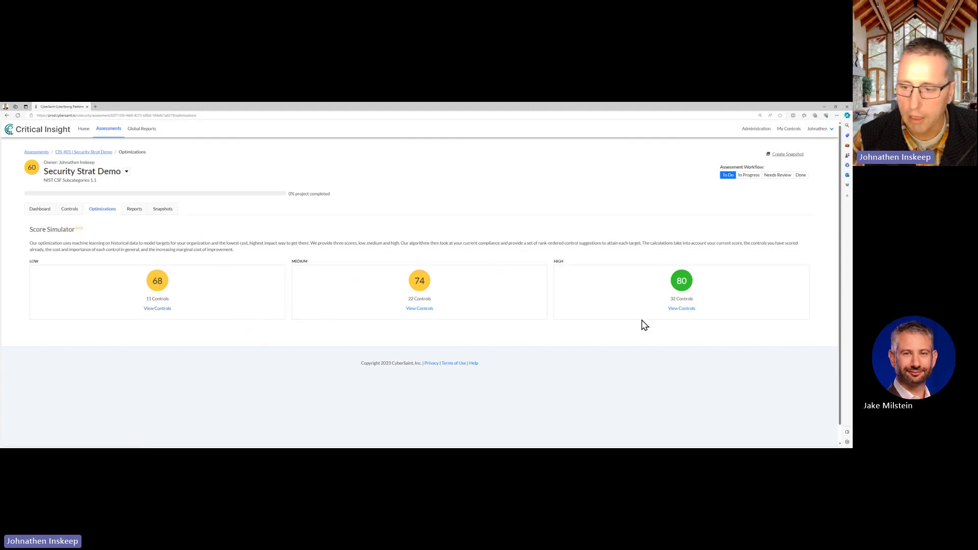
click(674, 309)
scroll(463, 343, down, 3)
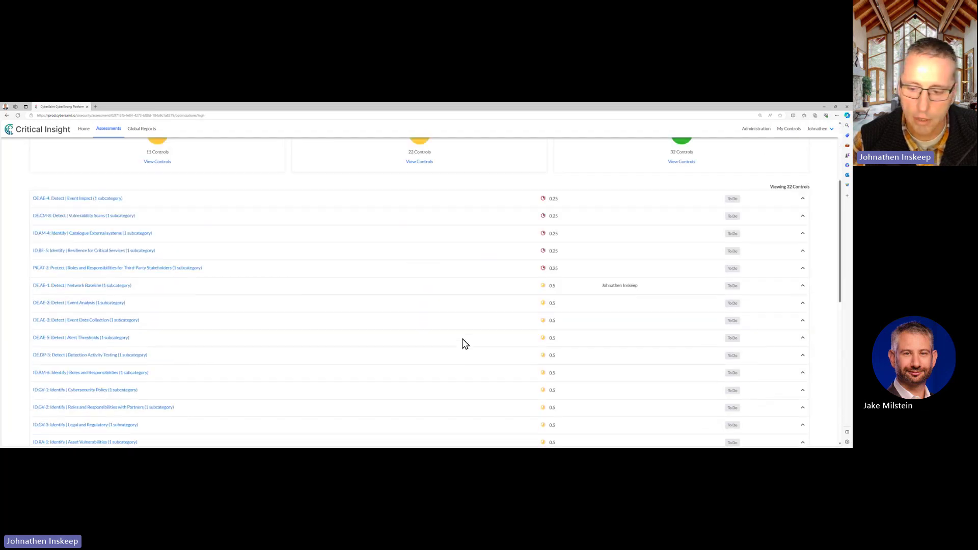
scroll(464, 343, down, 7)
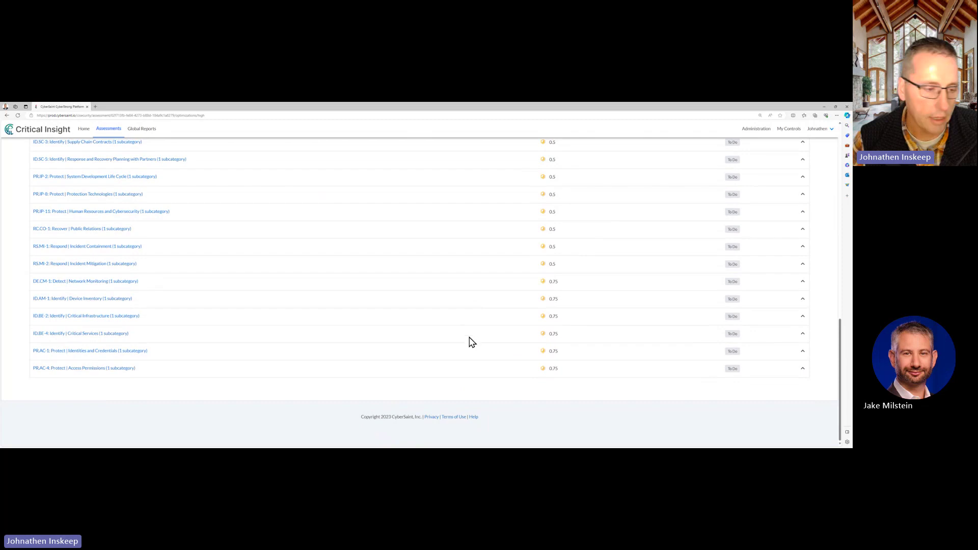
scroll(543, 362, up, 7)
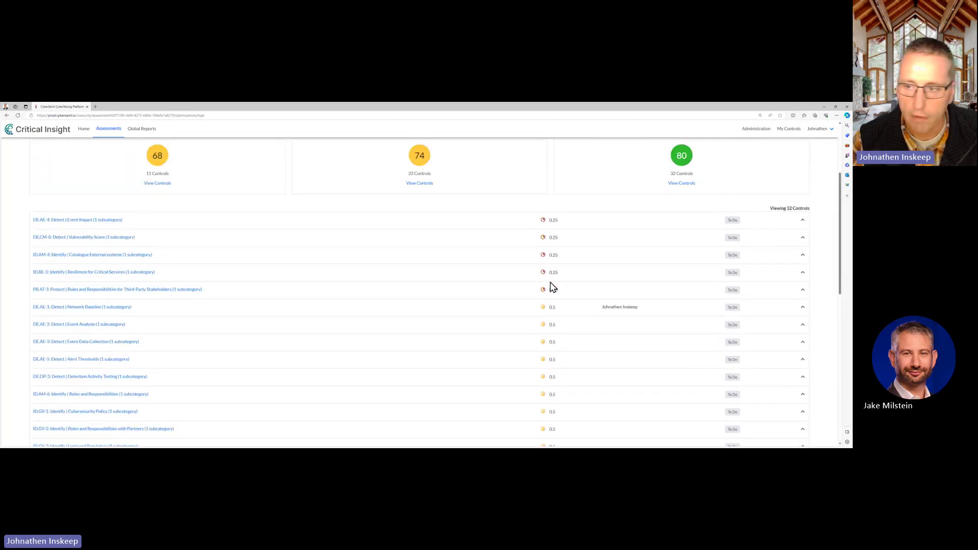
scroll(553, 287, up, 2)
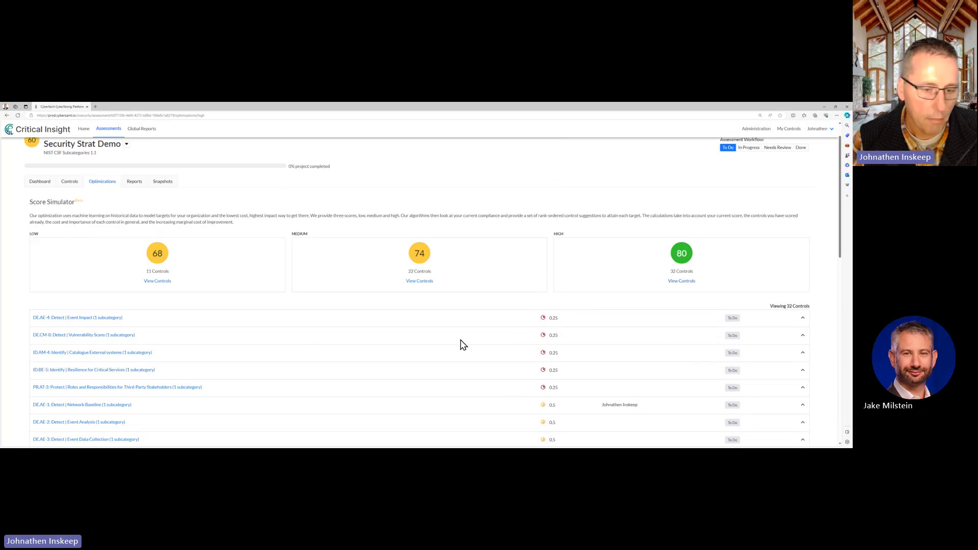
- Download the assessment's Executive Risk Report as a PDF and open the downloaded file
click(139, 184)
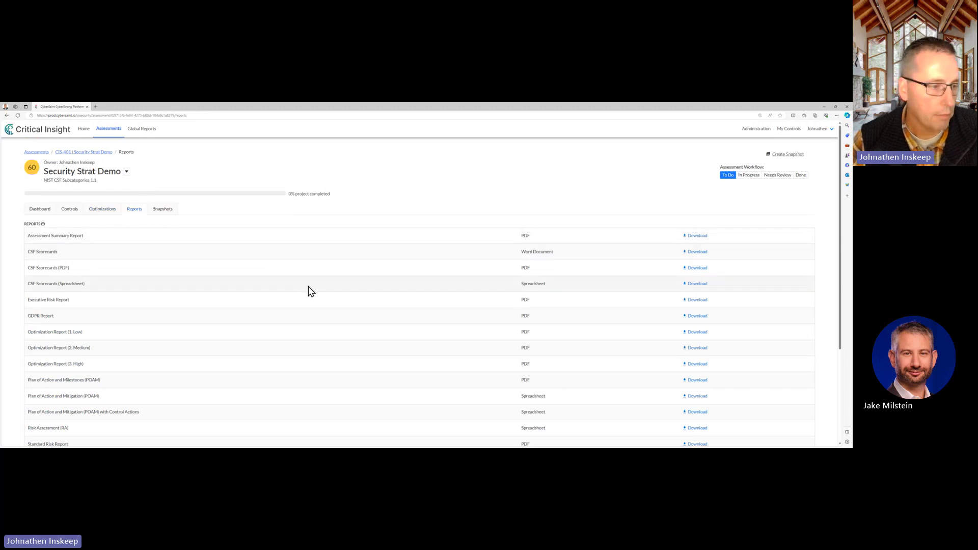
scroll(309, 289, down, 1)
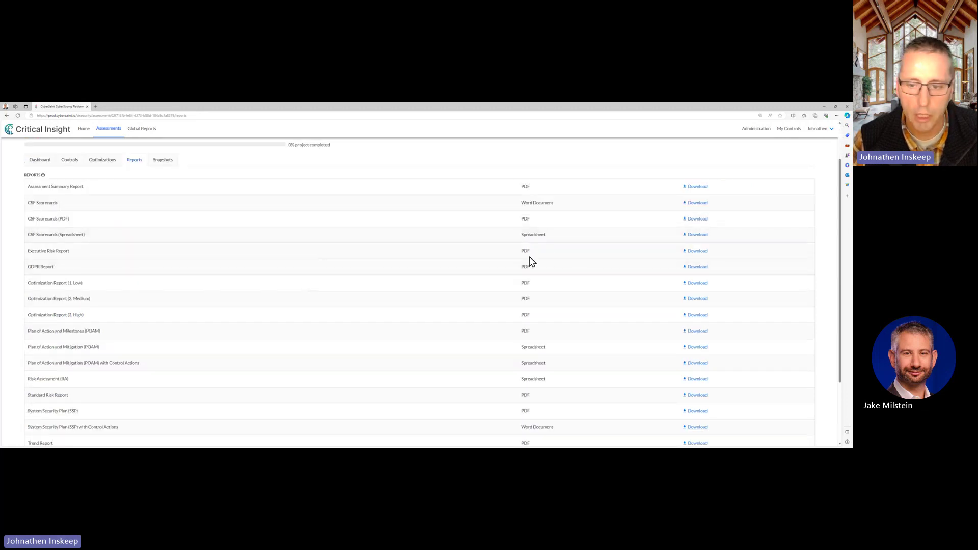
click(697, 251)
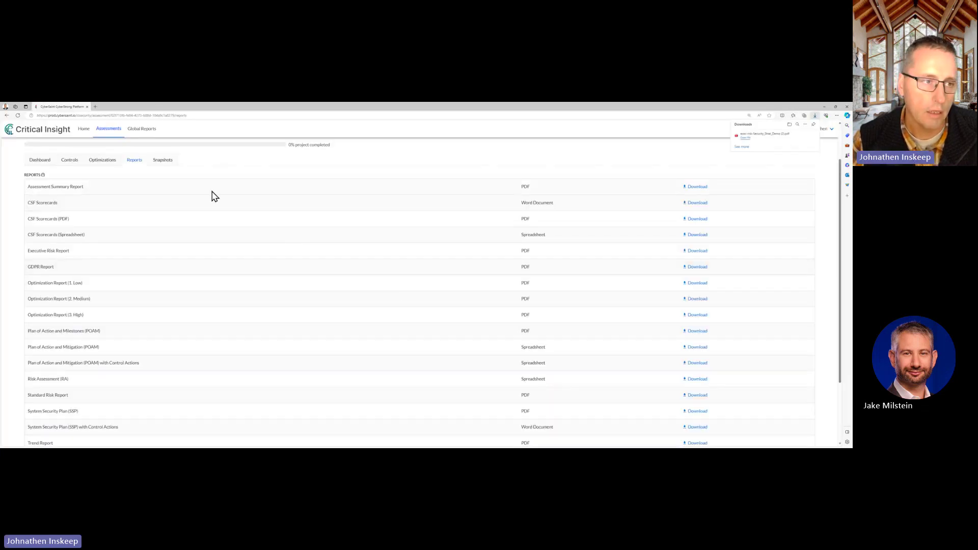
click(745, 138)
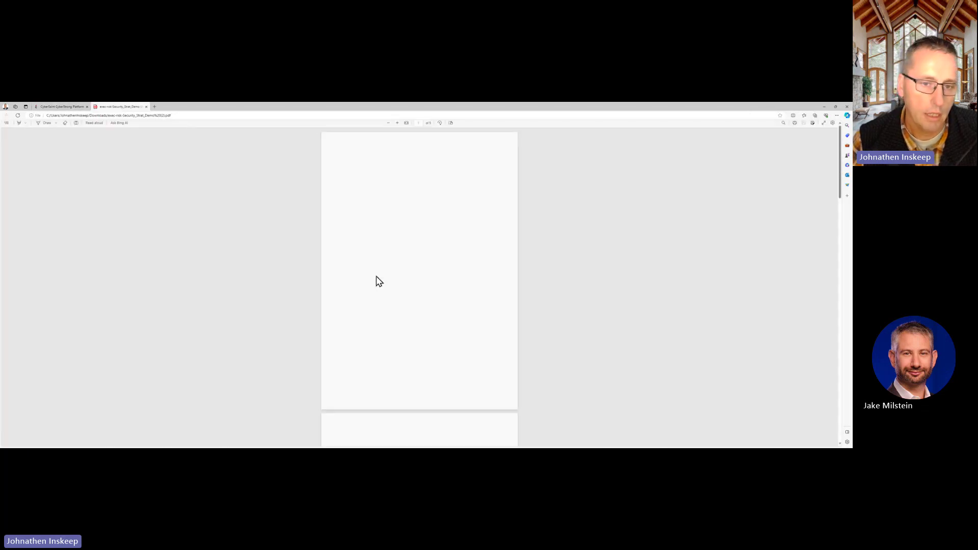
- Examine the Executive Risk Report's threat, business impact and control family charts and its risk table, and close the report
click(396, 125)
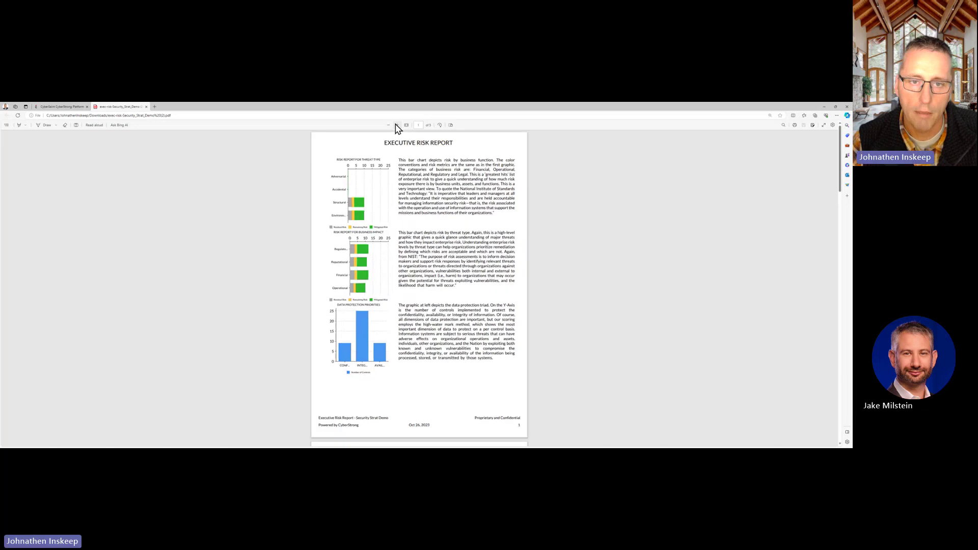
click(396, 125)
click(397, 124)
click(397, 125)
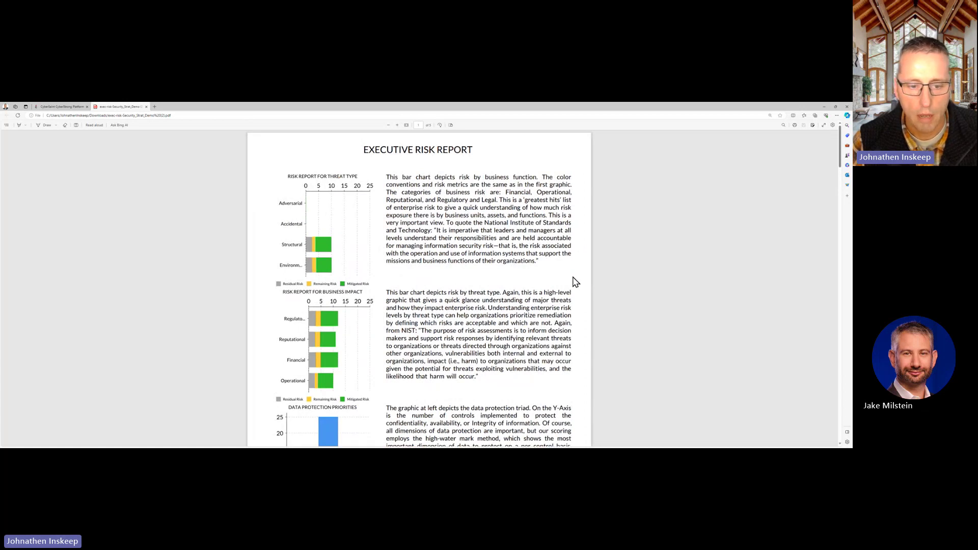
scroll(575, 281, down, 7)
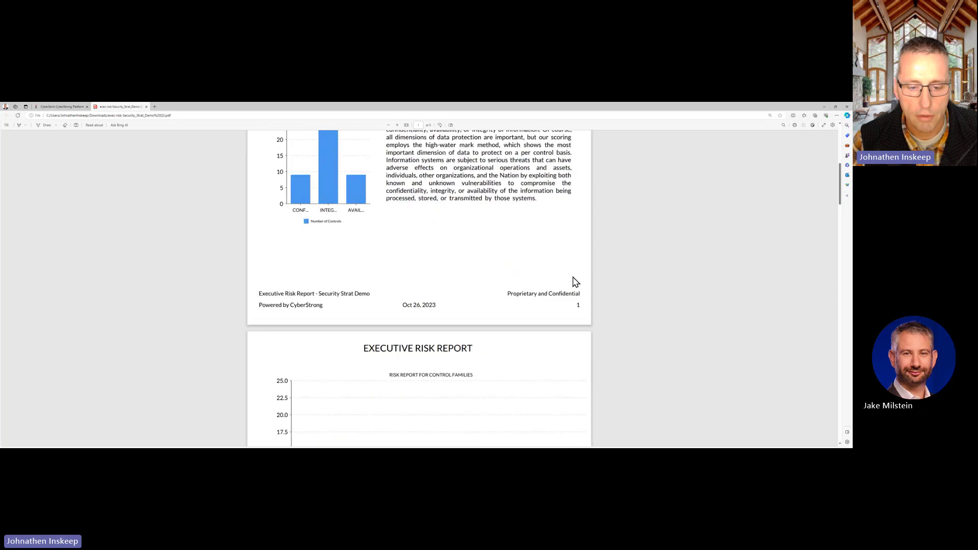
scroll(576, 282, down, 5)
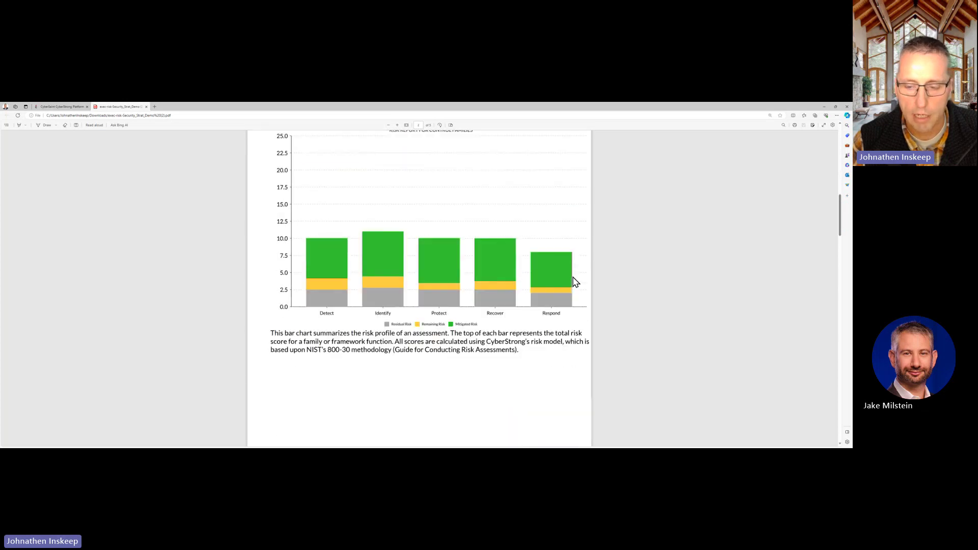
scroll(575, 282, down, 1)
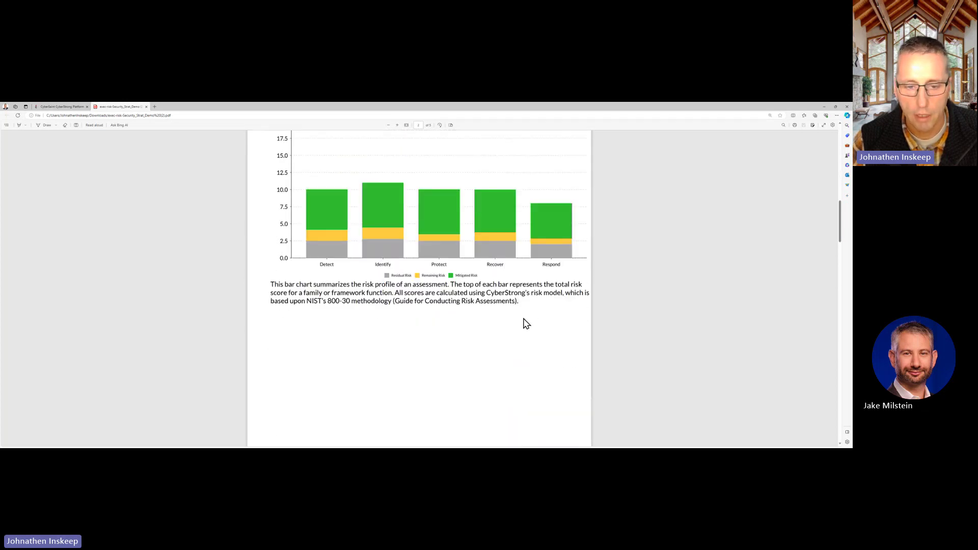
scroll(526, 324, down, 1)
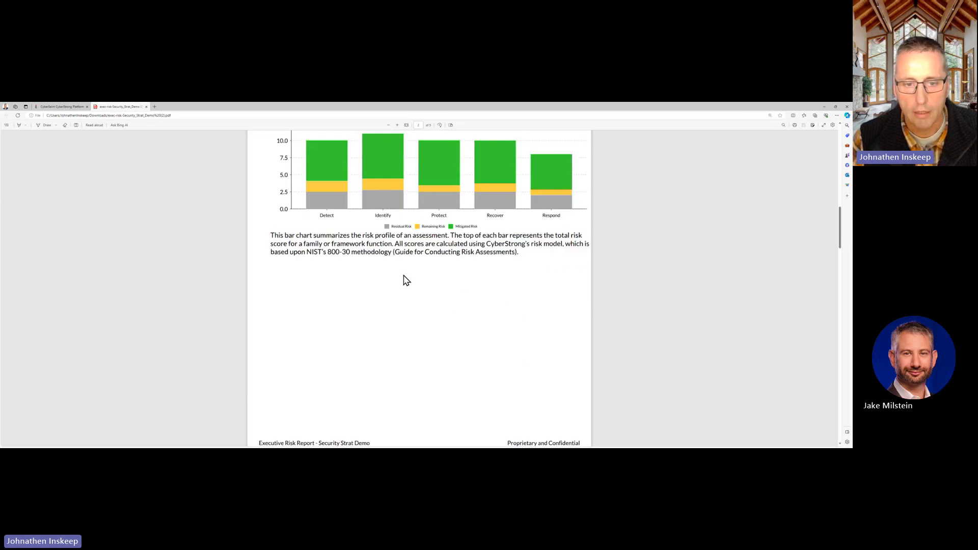
scroll(458, 320, down, 5)
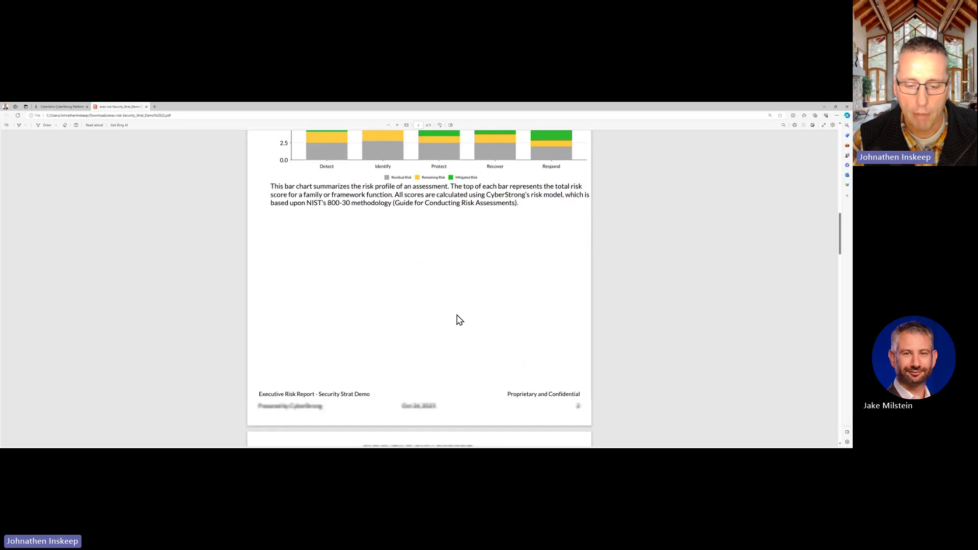
scroll(458, 320, down, 1)
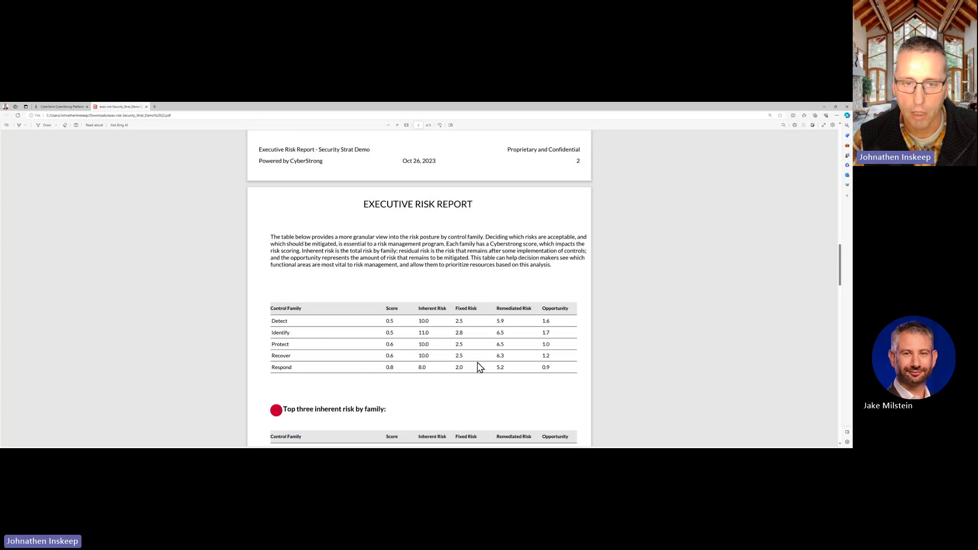
click(146, 107)
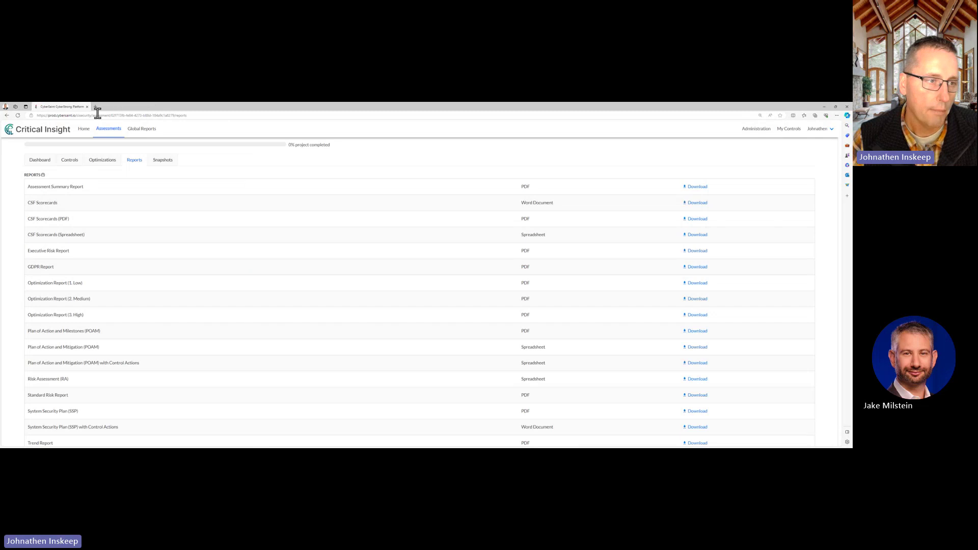
- Check the Security Strat Demo assessment's snapshots and return to its dashboard
click(164, 161)
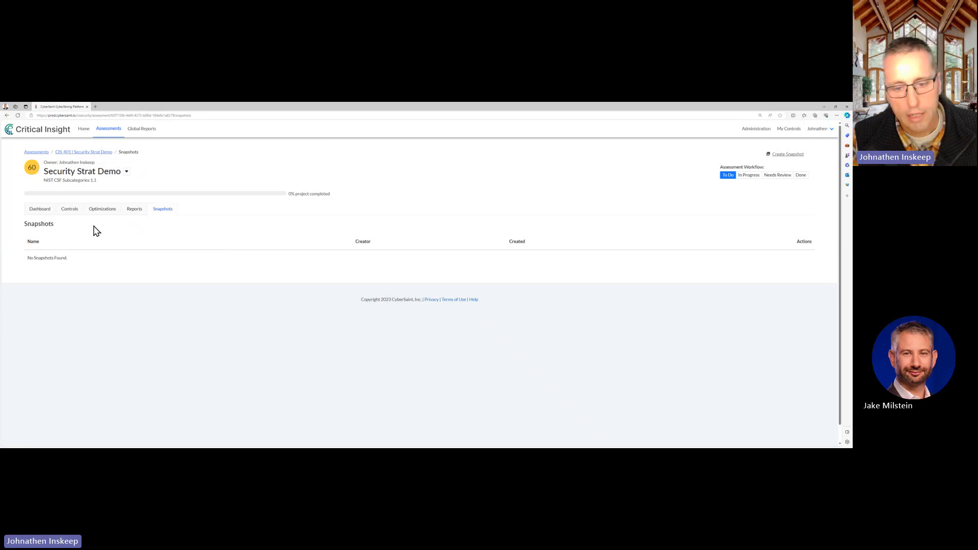
click(47, 212)
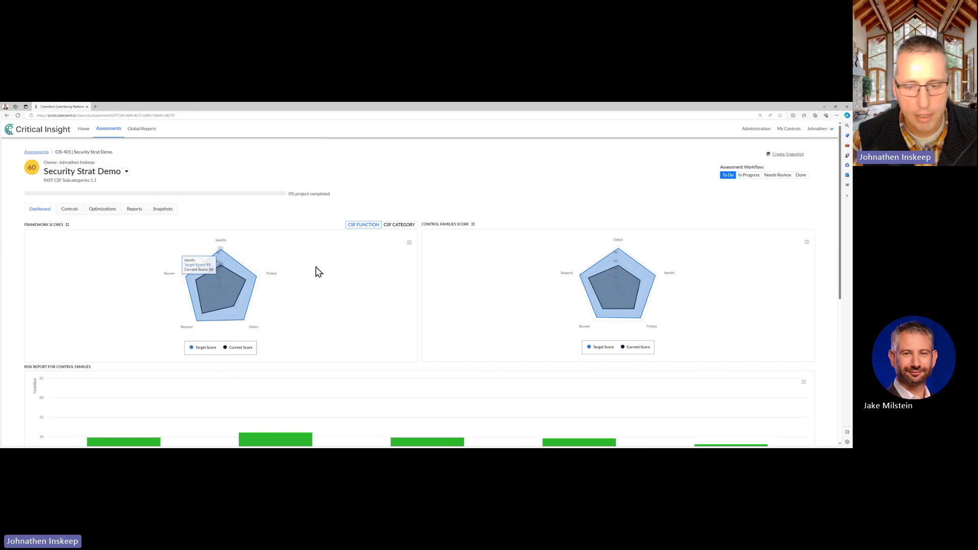